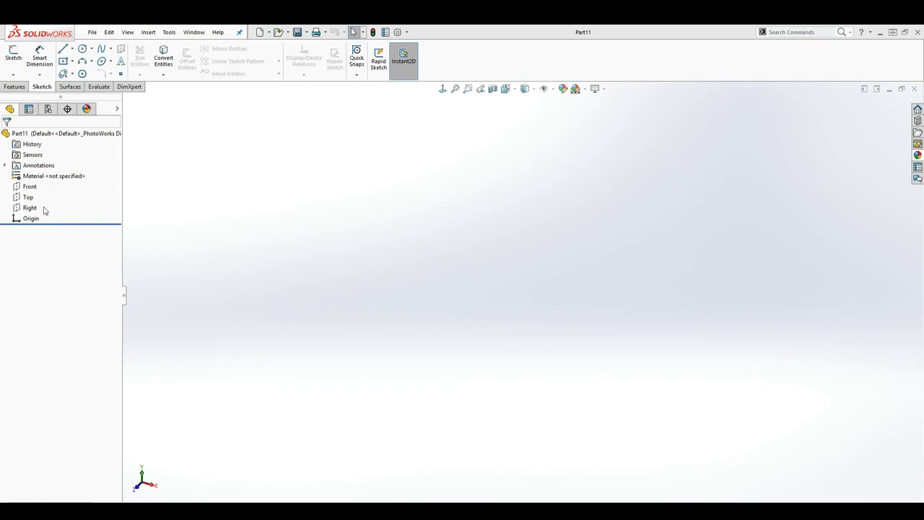
Step: On the Front plane, sketch a center rectangle anchored at the origin with construction diagonals
click(32, 188)
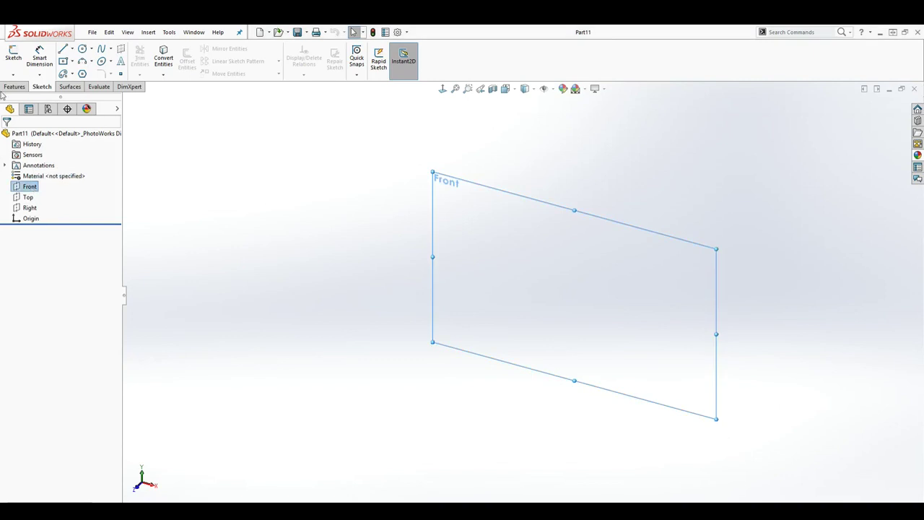
click(13, 57)
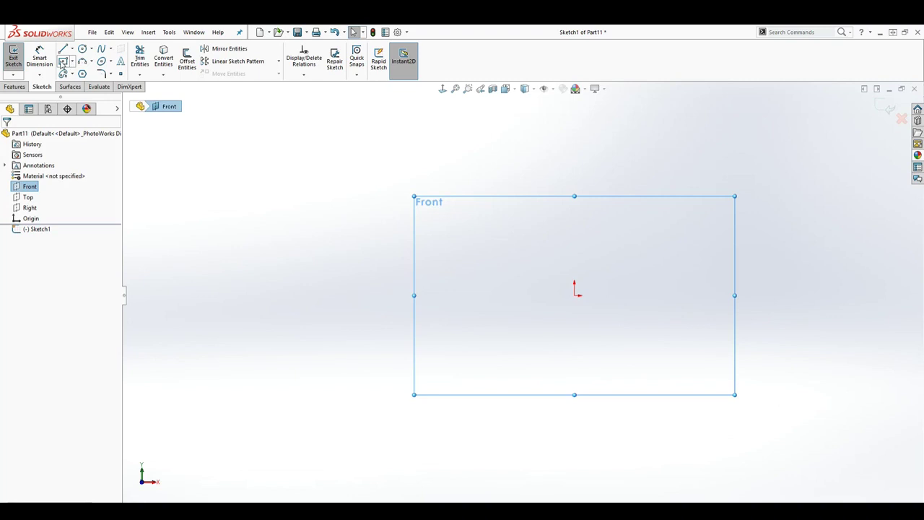
click(63, 62)
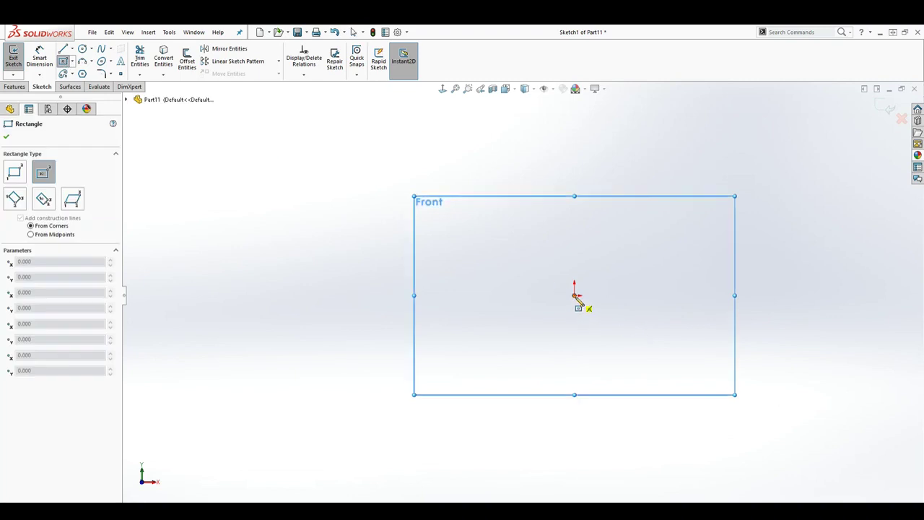
click(72, 61)
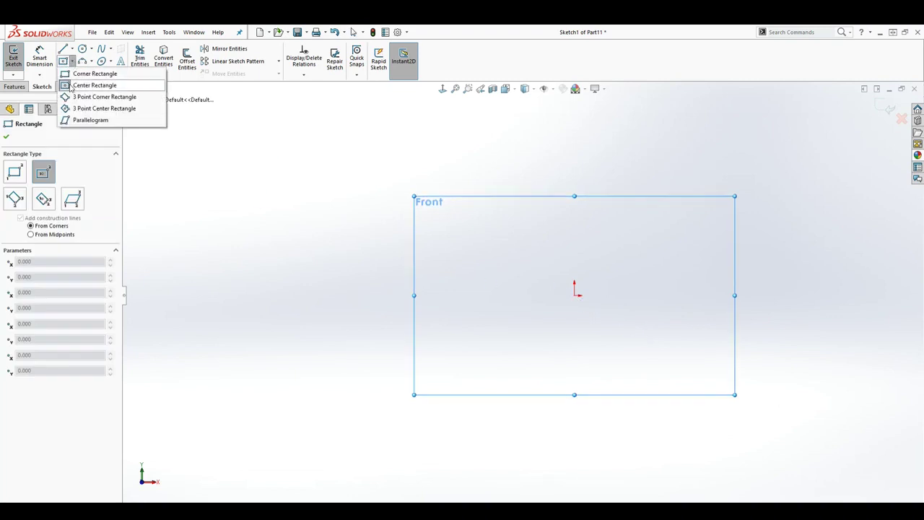
click(576, 294)
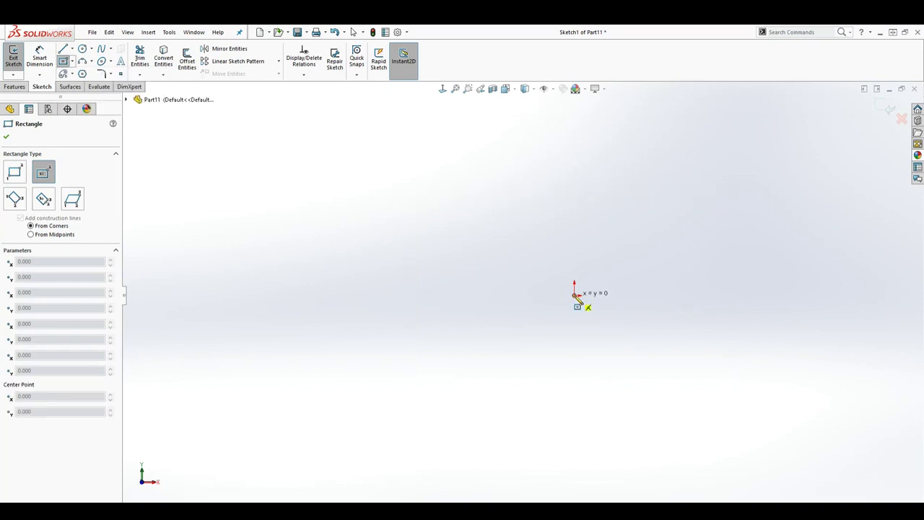
click(575, 294)
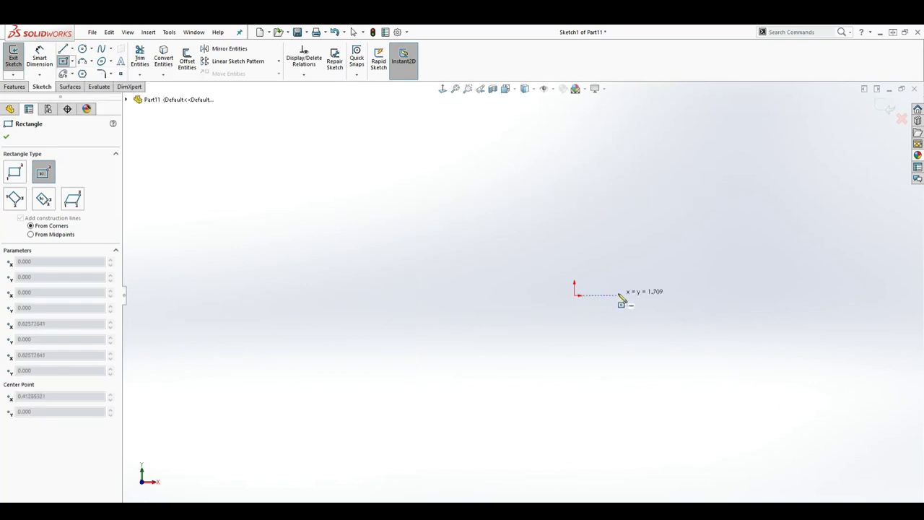
click(738, 166)
scroll(764, 245, down, 2)
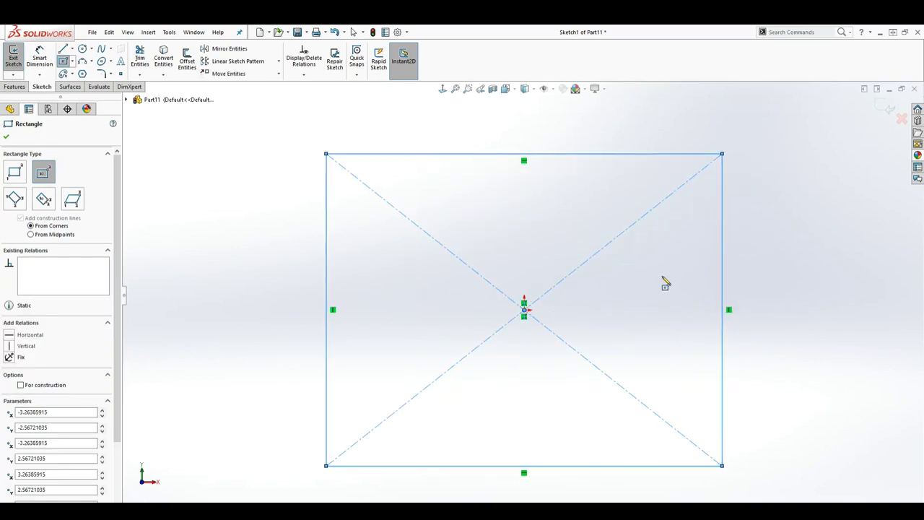
key(Escape)
scroll(570, 267, up, 1)
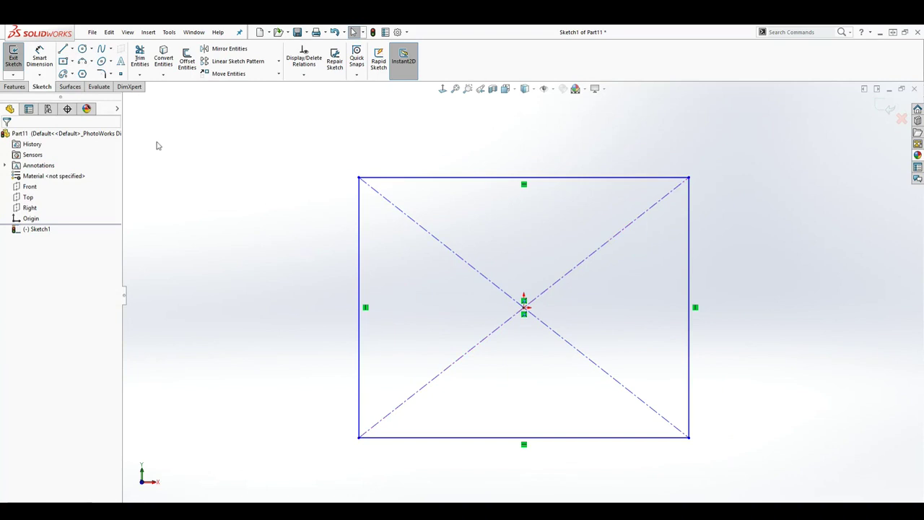
Step: Dimension the rectangle's top edge to 6.00 wide and right edge to 6.00 tall
click(40, 58)
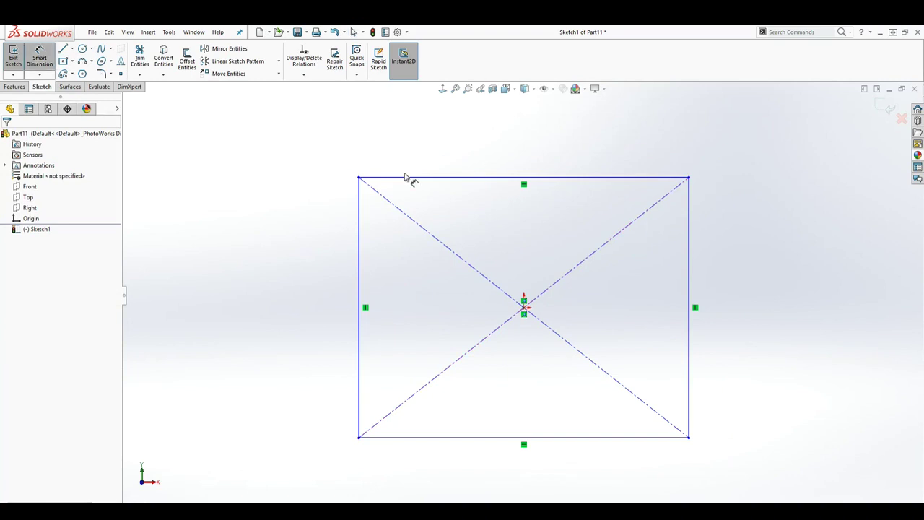
click(515, 177)
click(515, 137)
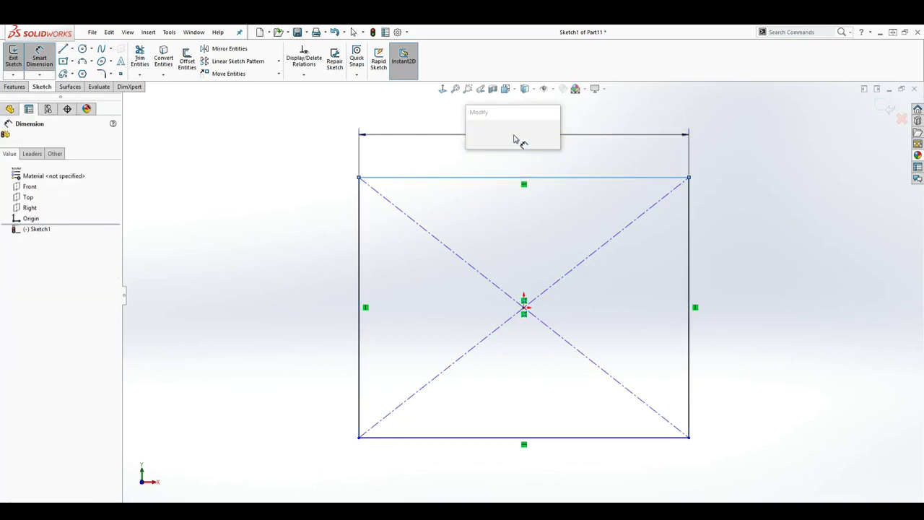
text(6)
key(Return)
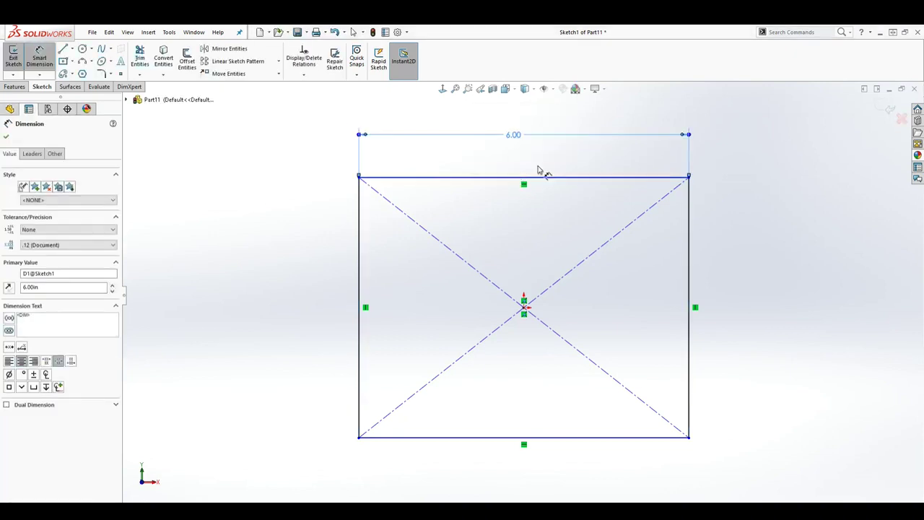
click(692, 254)
click(751, 254)
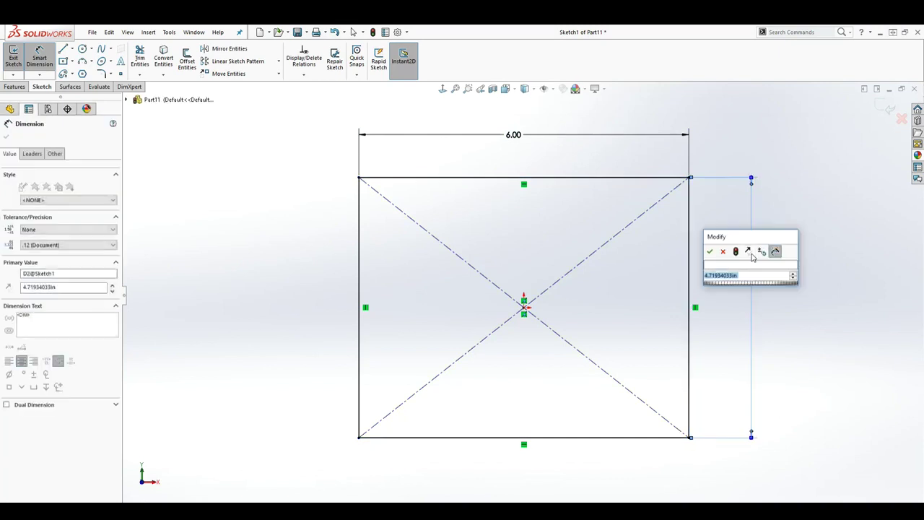
text(6)
key(Return)
key(Escape)
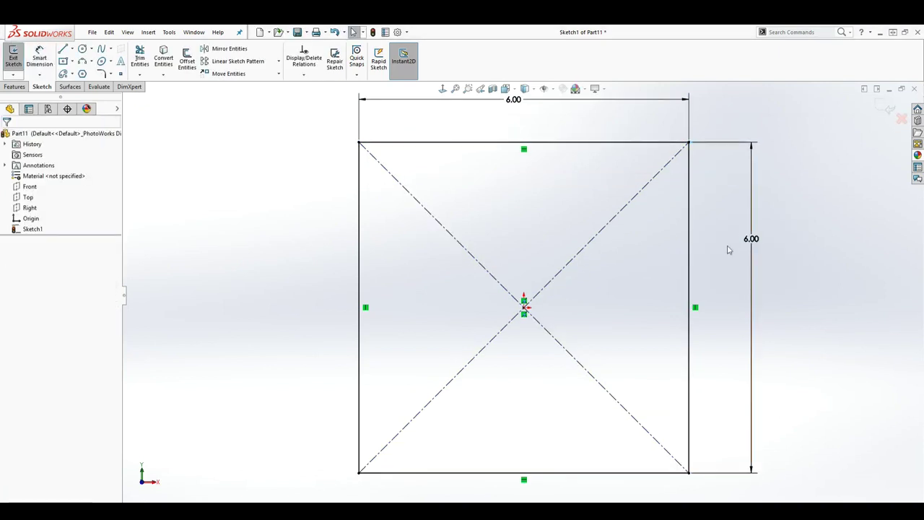
scroll(717, 223, up, 1)
scroll(718, 222, down, 1)
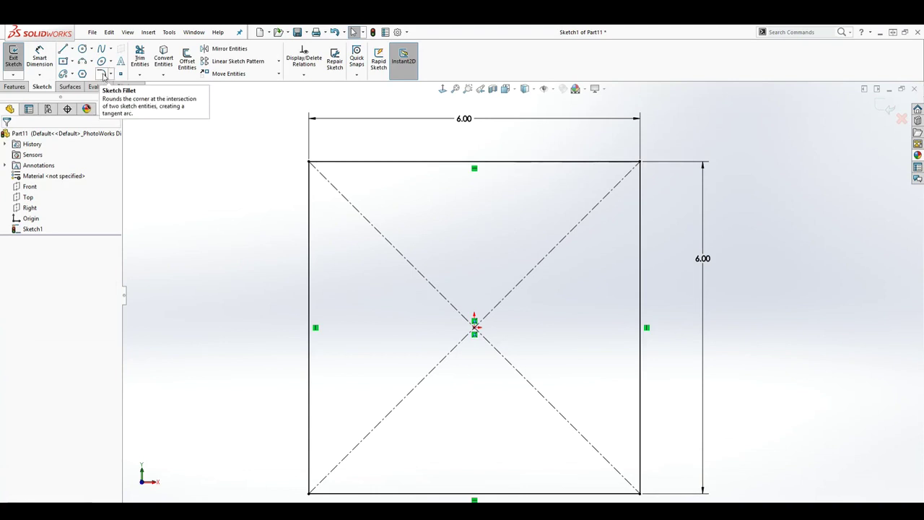
Step: Start the Sketch Fillet tool and set its radius to 1.000 in
click(110, 77)
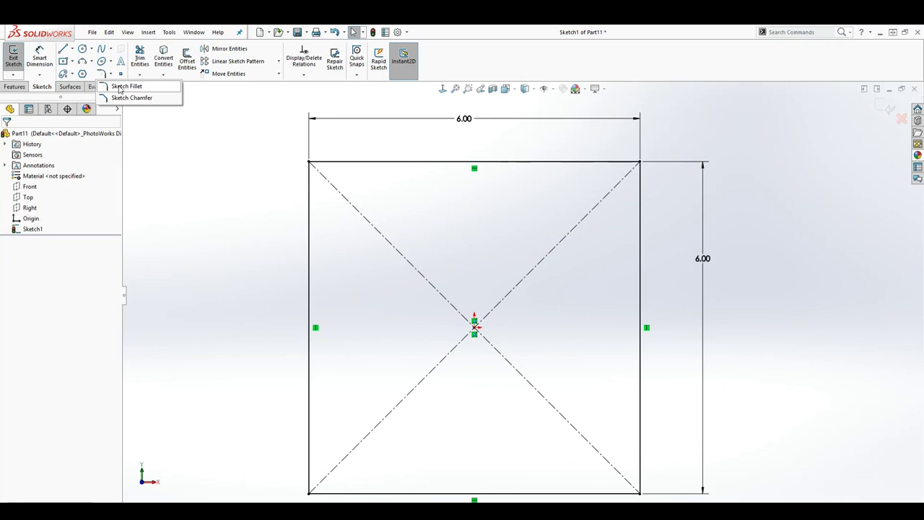
click(120, 87)
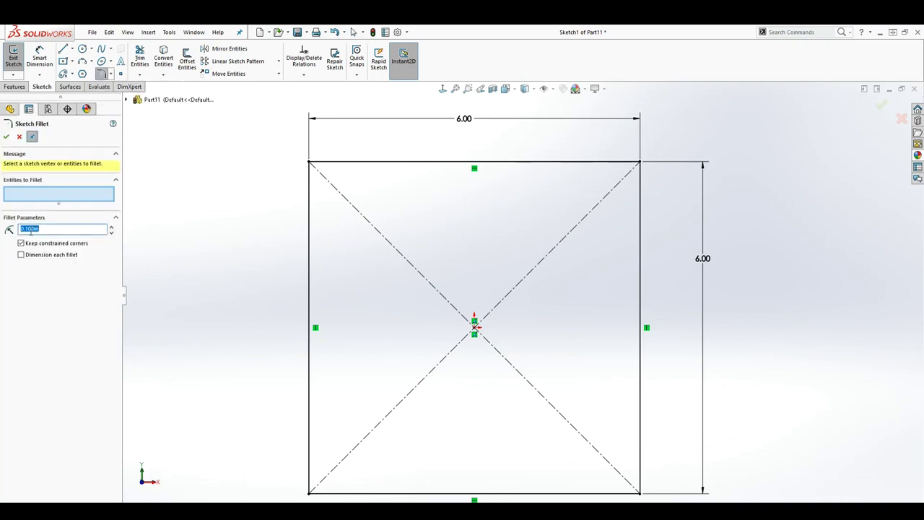
text(.5)
drag(38, 230, 15, 228)
text(1)
key(Return)
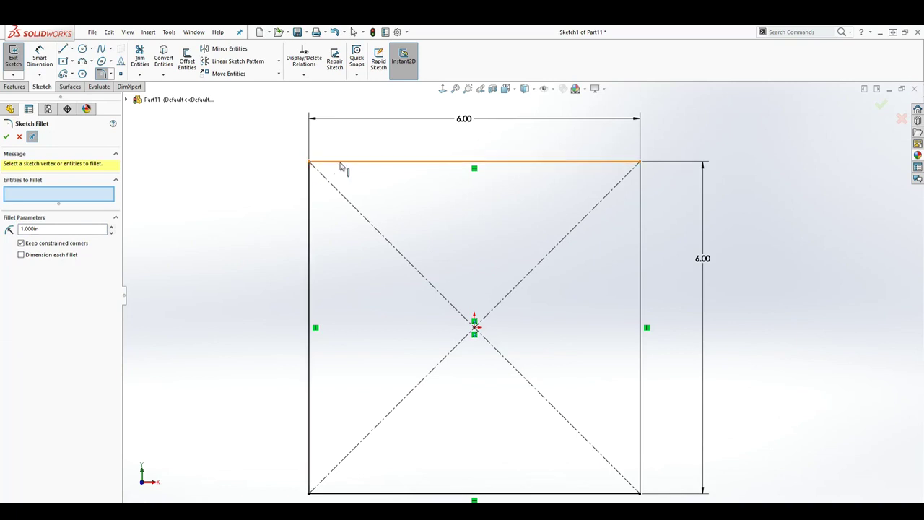
Step: Apply R1.00 fillets to the top-left and bottom-left corners, then close the fillet tool
click(340, 166)
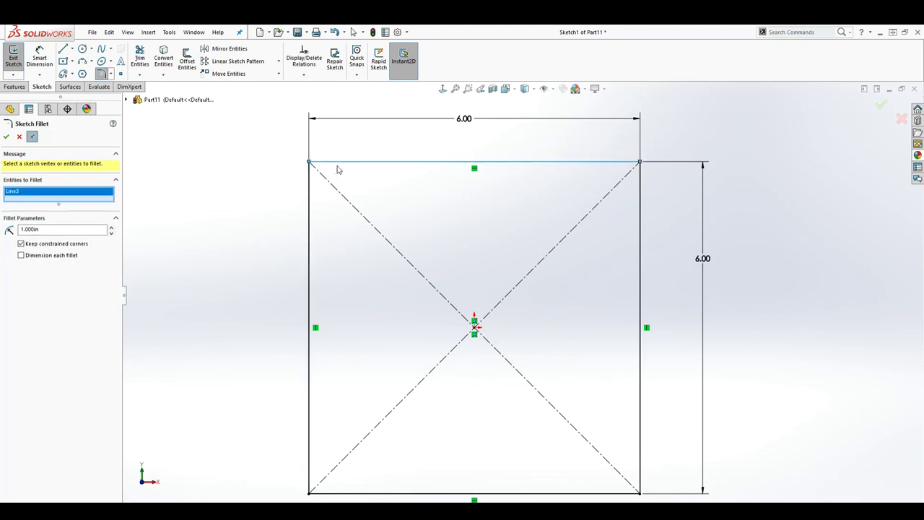
click(311, 192)
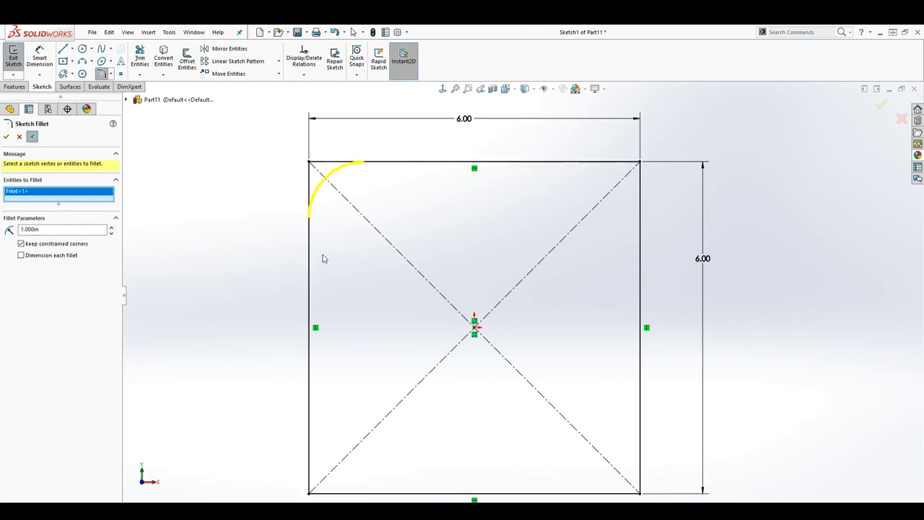
click(7, 137)
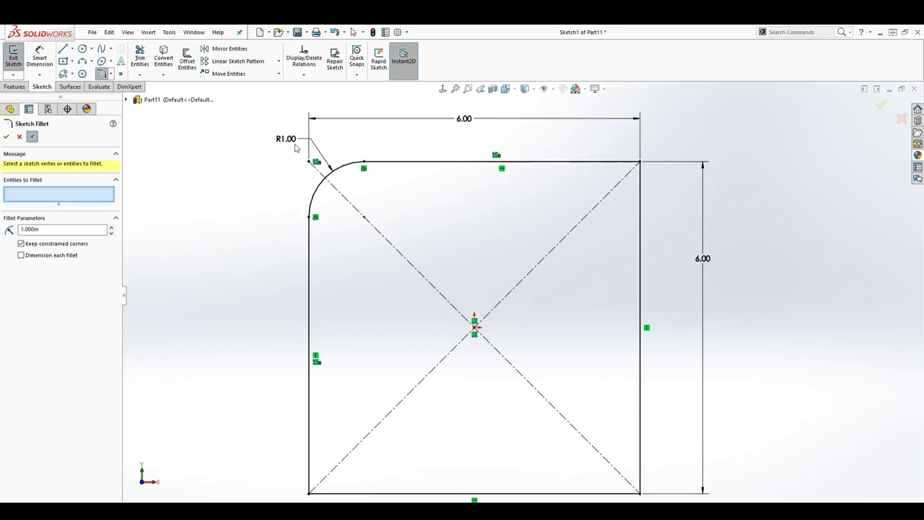
scroll(408, 382, up, 2)
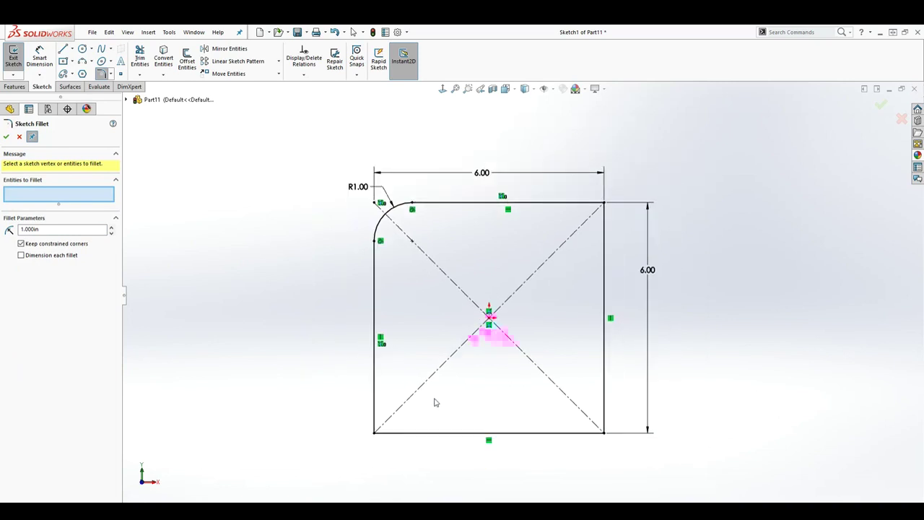
scroll(433, 401, down, 3)
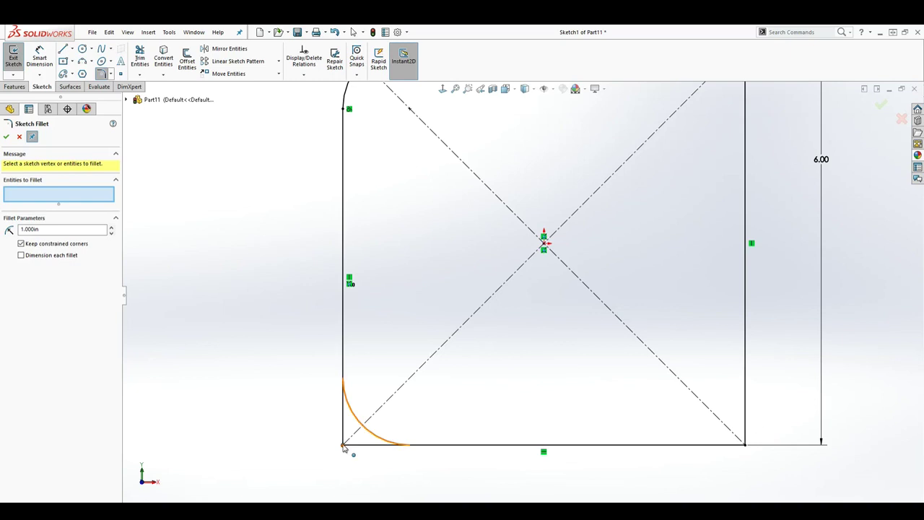
click(344, 447)
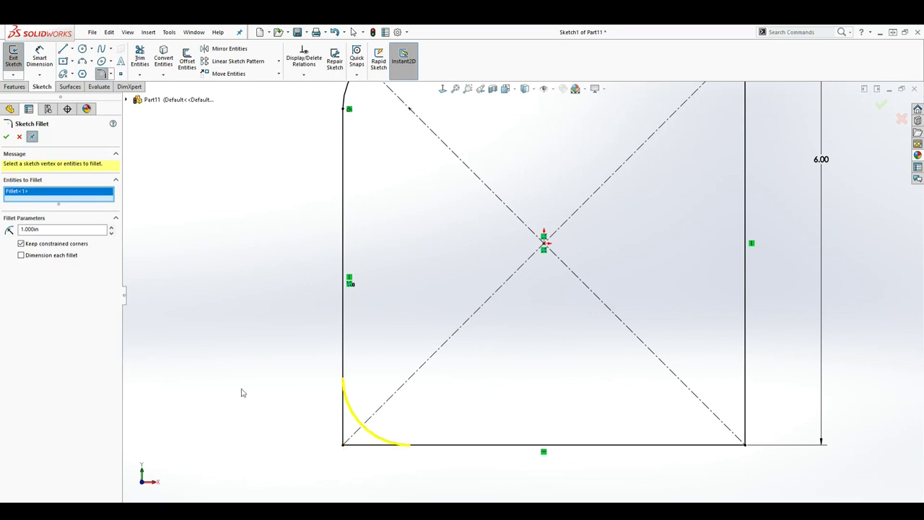
click(6, 137)
scroll(490, 285, up, 3)
scroll(622, 253, down, 1)
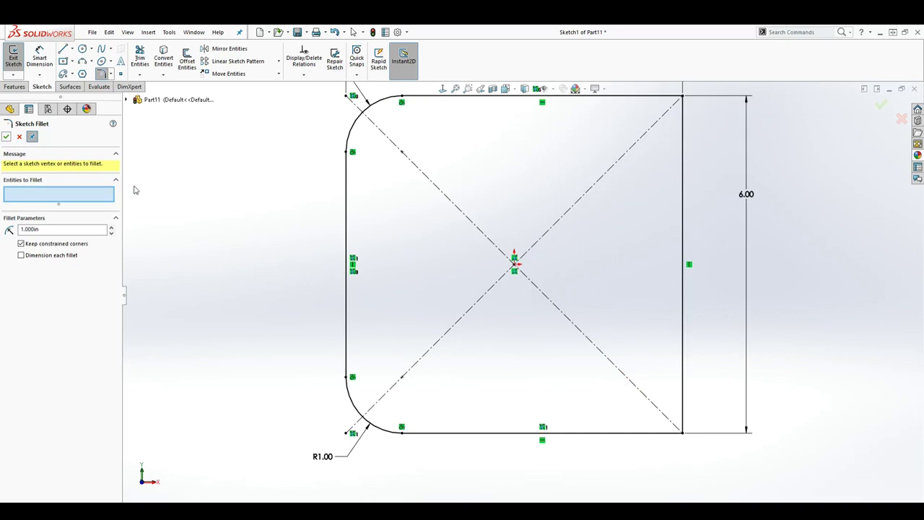
click(7, 137)
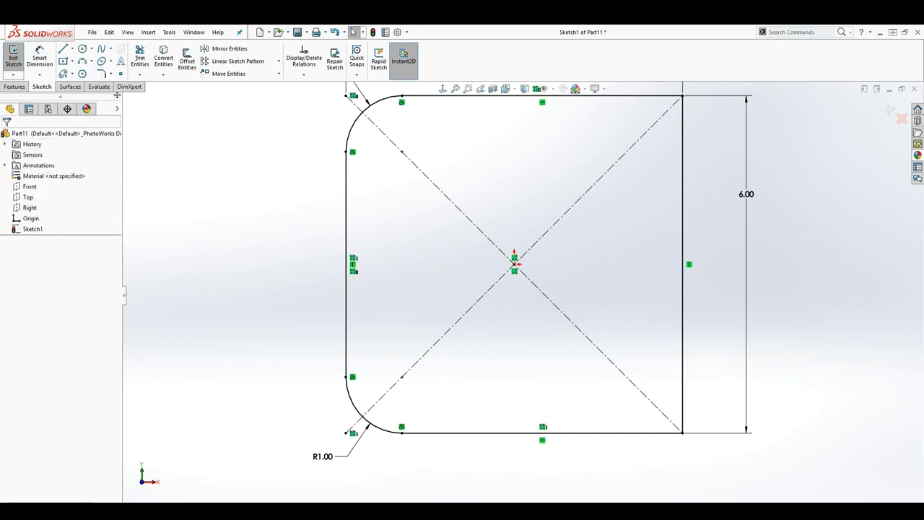
Step: Set up a distance-distance Sketch Chamfer with both distances at 0.80
click(110, 75)
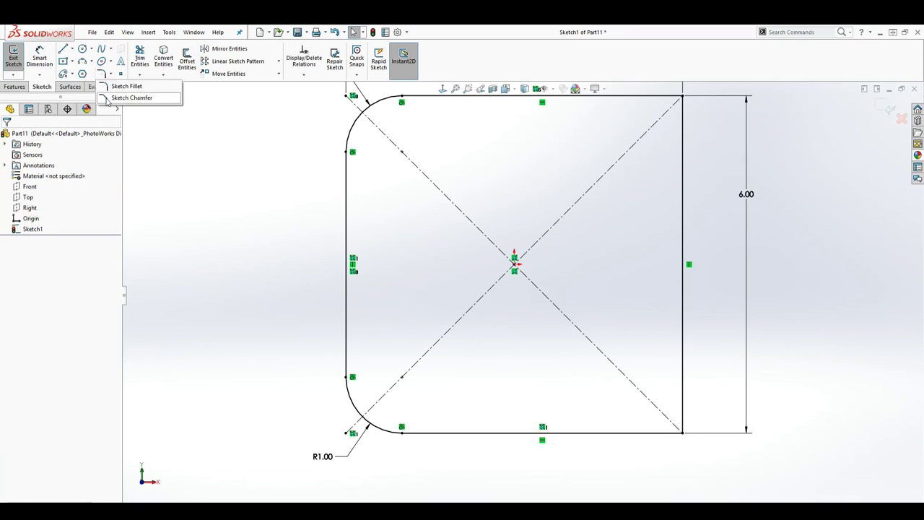
click(108, 98)
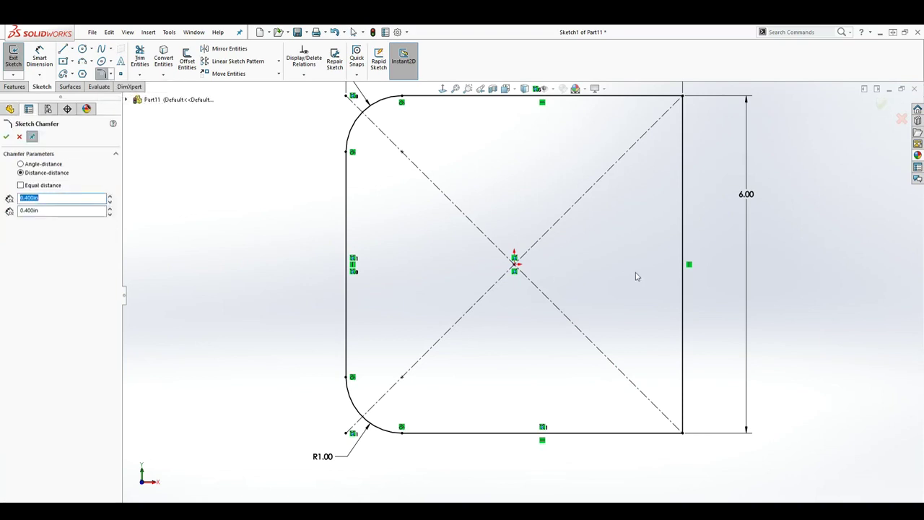
scroll(625, 252, up, 2)
scroll(625, 247, down, 2)
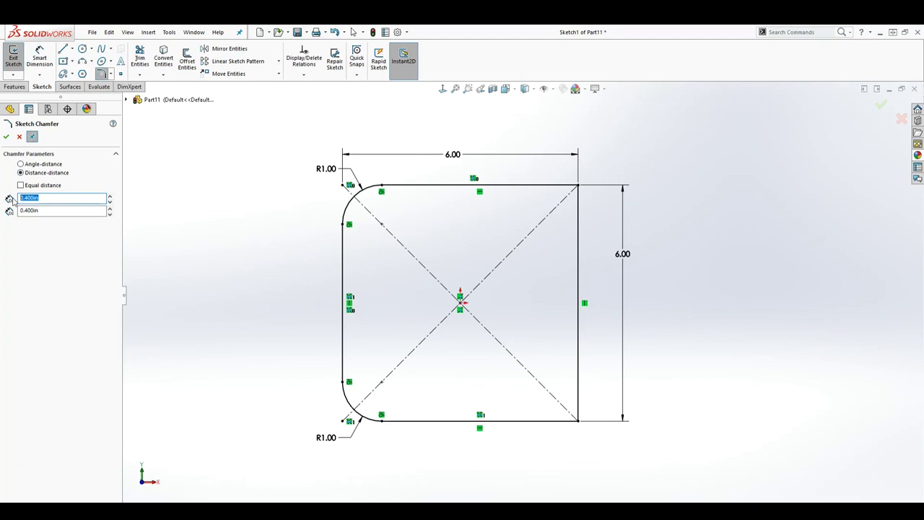
text(1)
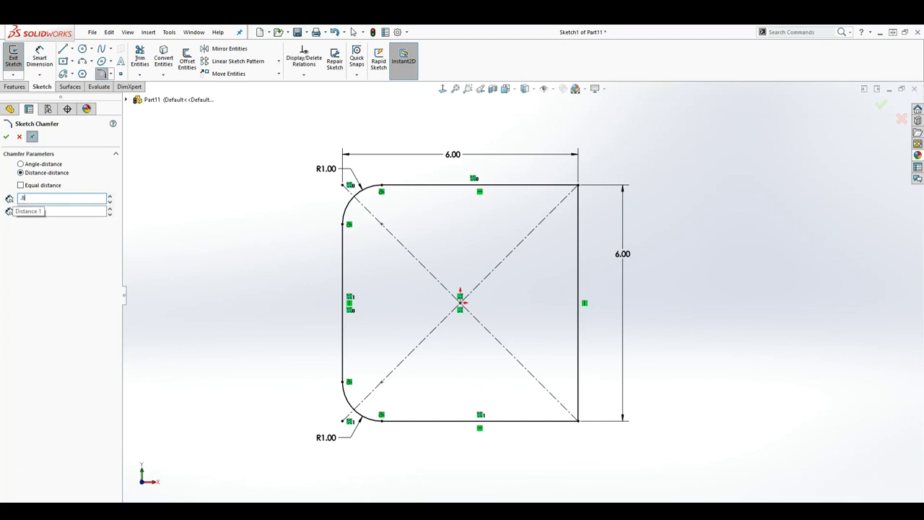
key(Tab)
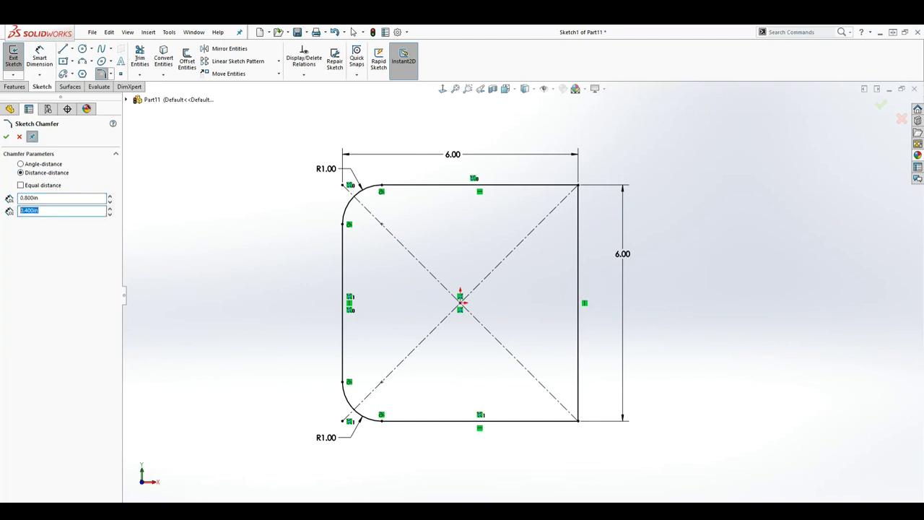
text(1)
key(Return)
Step: Chamfer the top-right corner and move both .80 dimensions clear of the profile
click(545, 189)
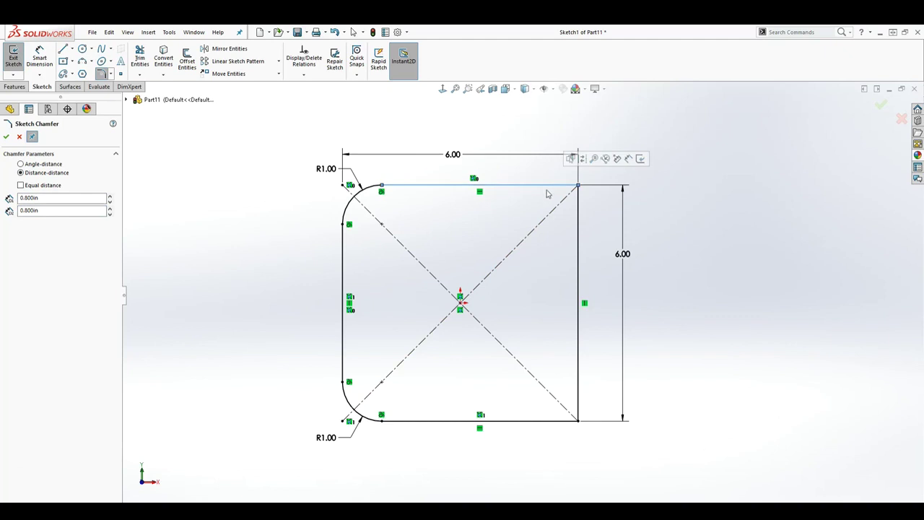
click(580, 220)
scroll(570, 192, down, 3)
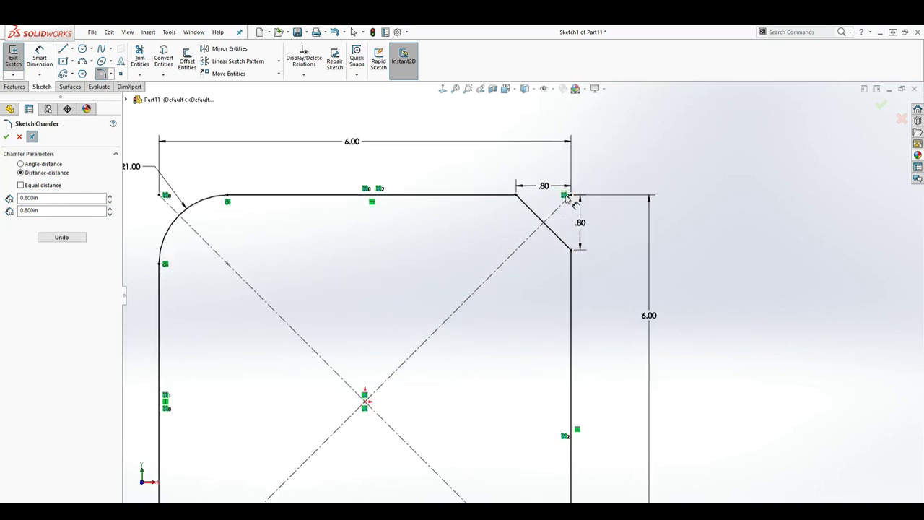
drag(538, 189, 538, 160)
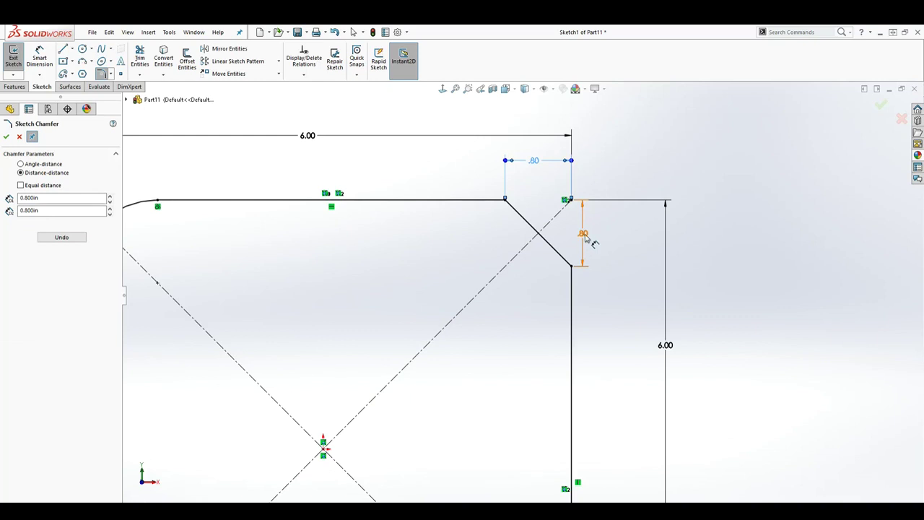
drag(584, 237, 607, 241)
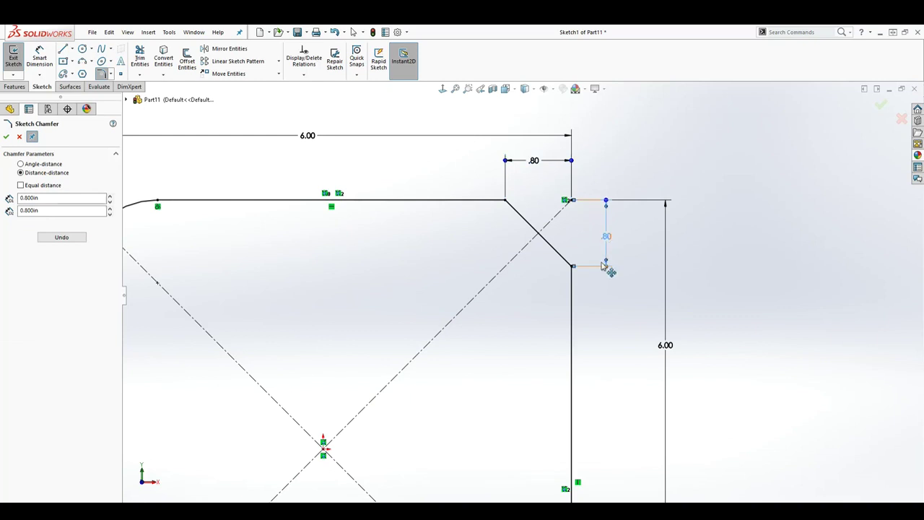
scroll(584, 363, up, 1)
scroll(583, 363, up, 3)
scroll(522, 412, down, 2)
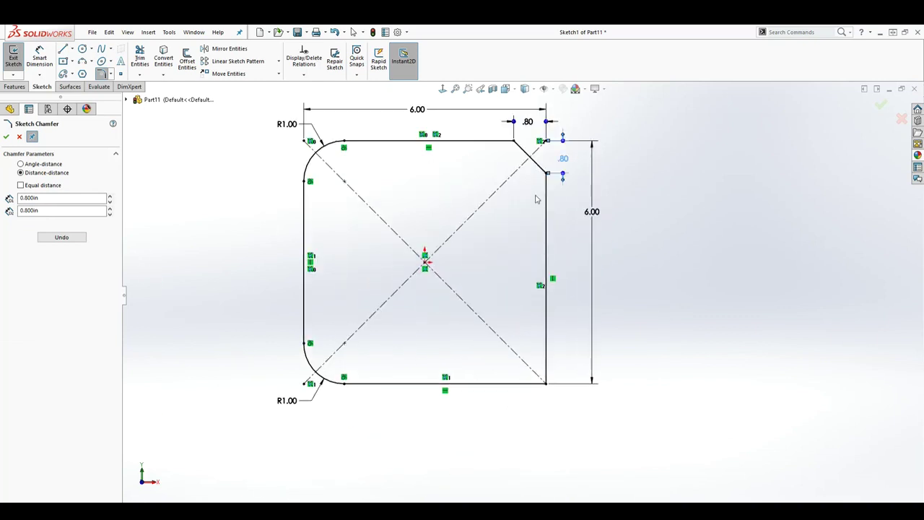
scroll(536, 194, up, 1)
Step: Restart Sketch Chamfer in angle-distance mode with 0.80 and 45°
click(6, 136)
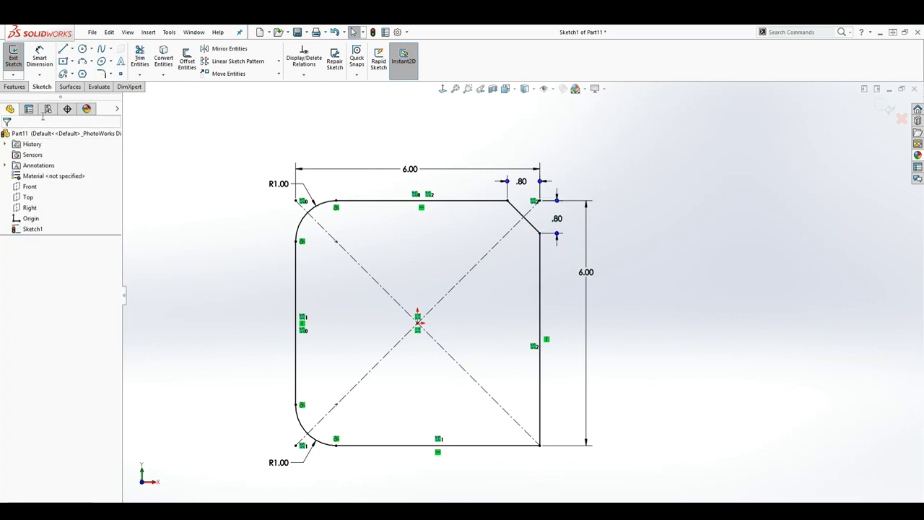
click(112, 75)
click(132, 98)
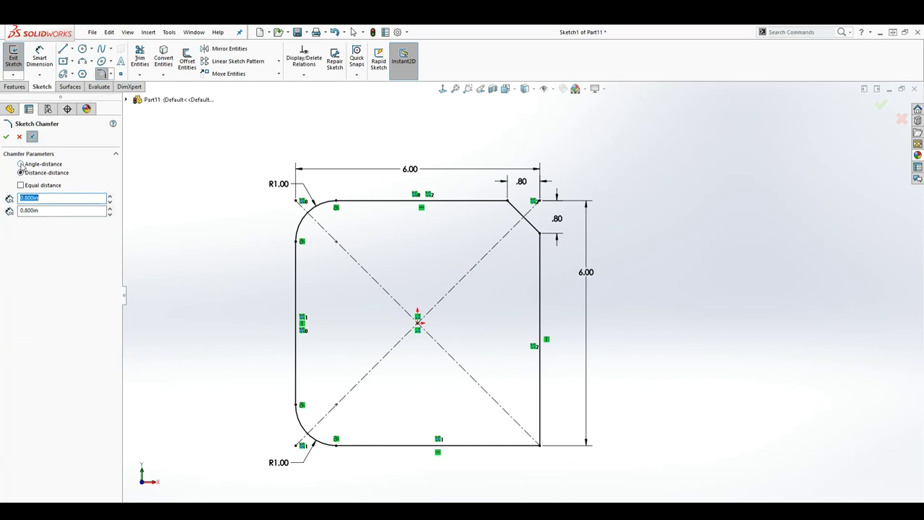
click(21, 165)
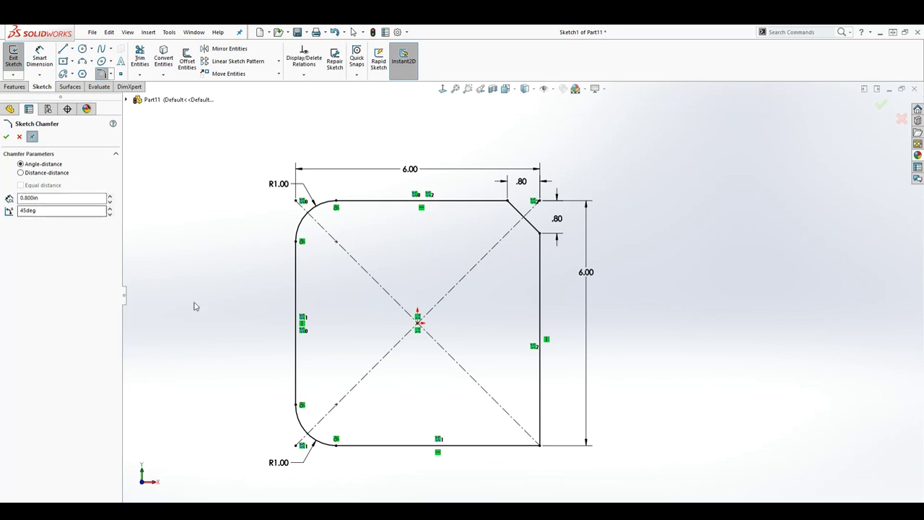
Step: Chamfer the bottom-right corner and drag the 45° and .80 dimensions outward
click(518, 445)
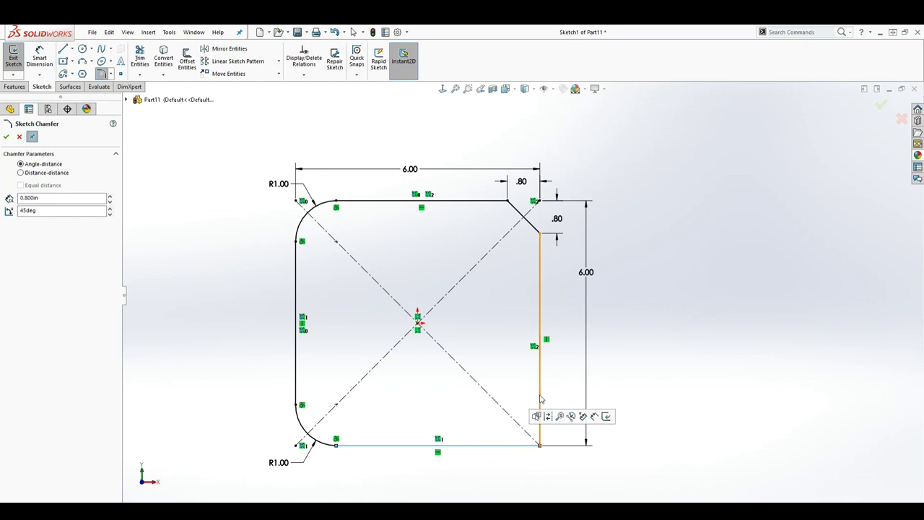
click(540, 399)
scroll(546, 406, down, 3)
scroll(532, 437, down, 3)
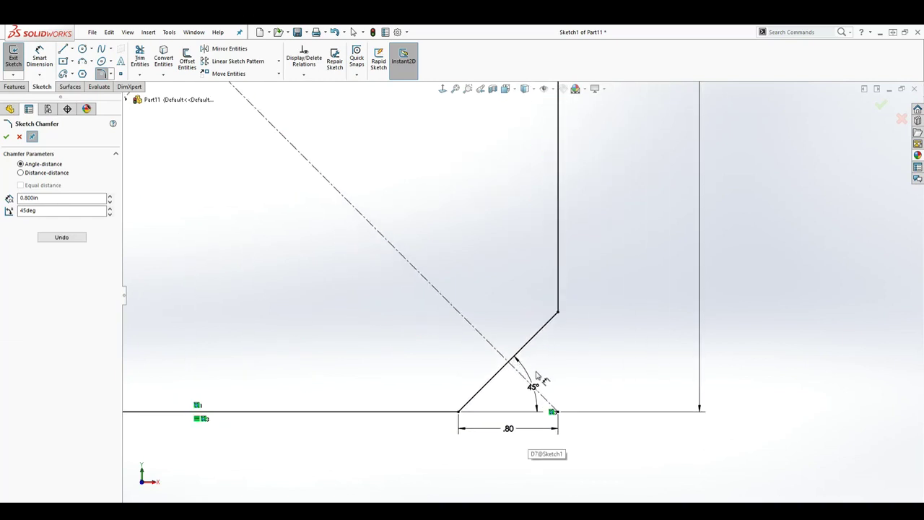
drag(535, 378, 628, 348)
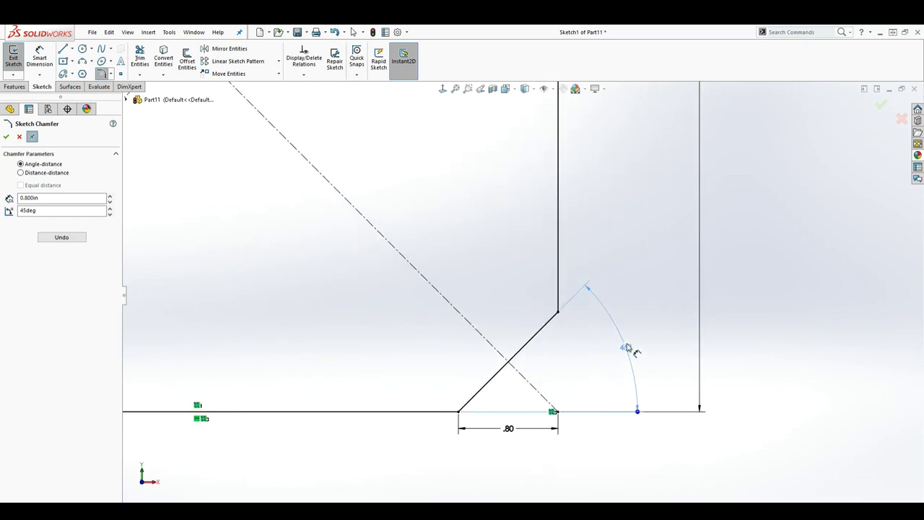
drag(508, 428, 504, 457)
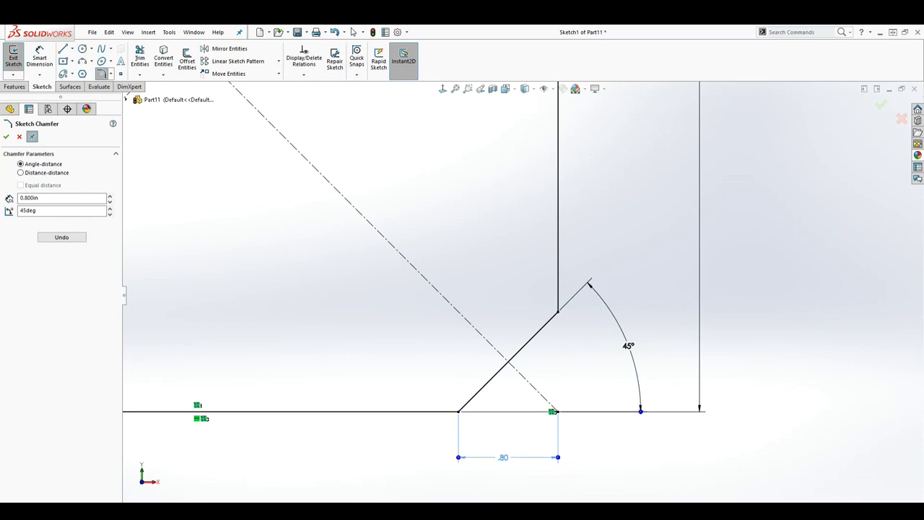
scroll(553, 420, up, 3)
scroll(553, 420, up, 2)
scroll(553, 389, up, 3)
scroll(492, 194, down, 2)
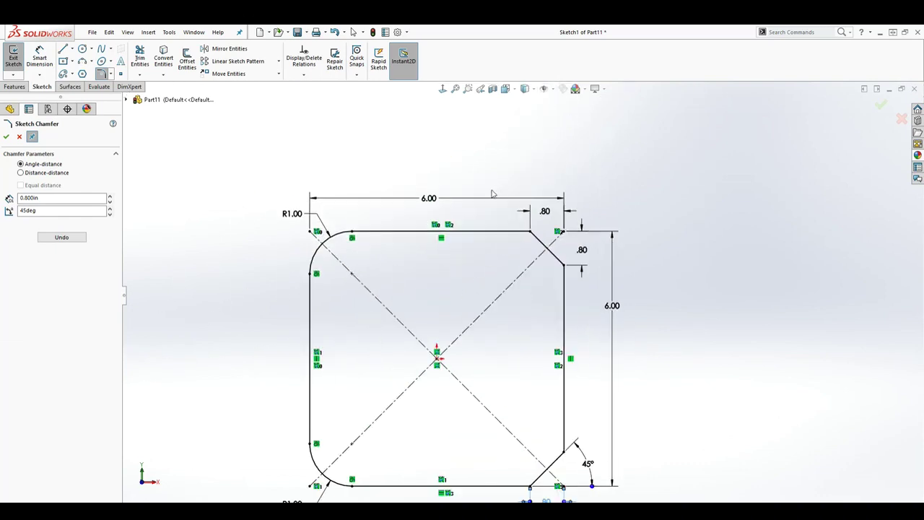
scroll(480, 299, up, 1)
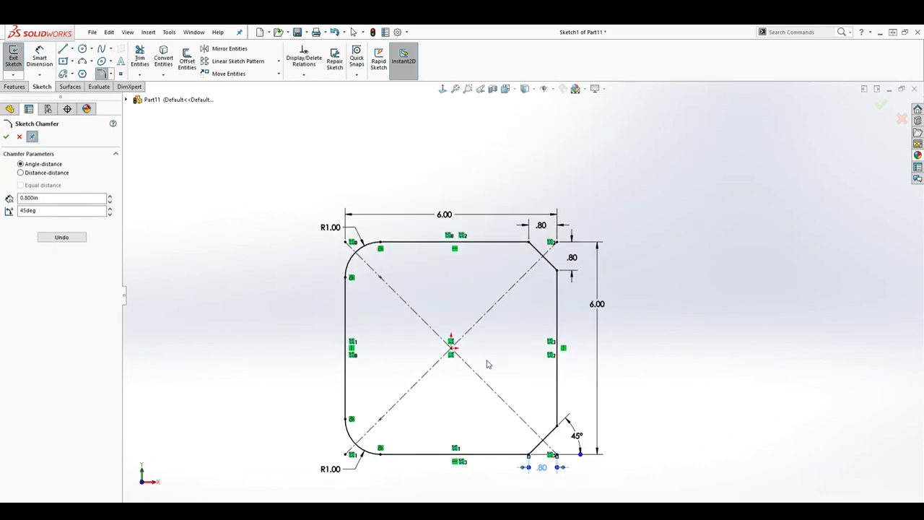